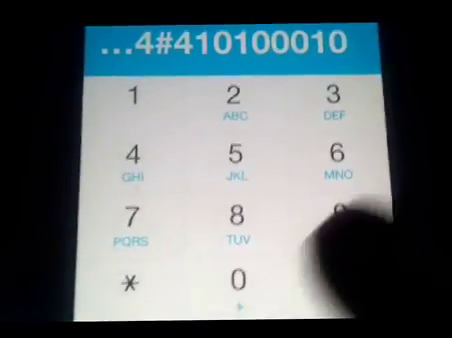
{"action": "type", "text": "1"}
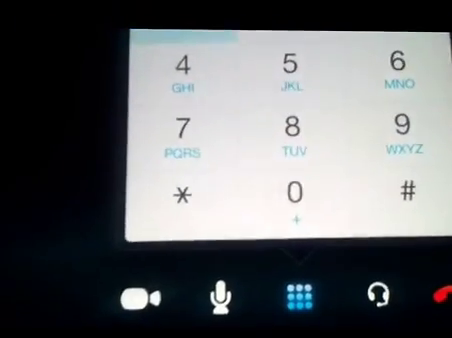